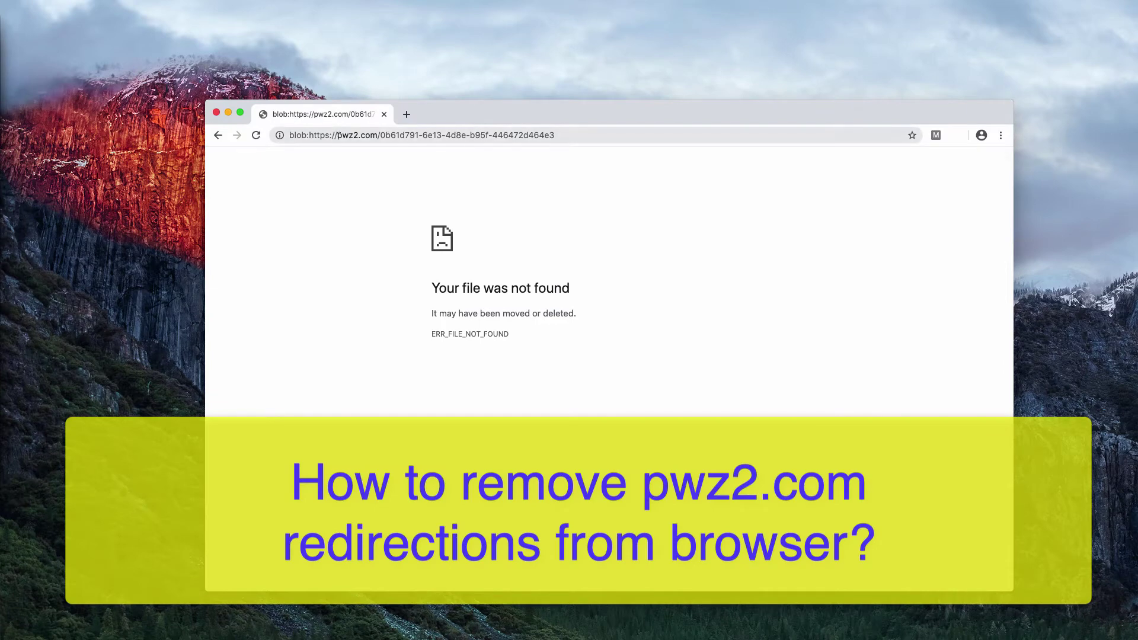
- Repeatedly highlight the pwz2.com domain in the error page's address bar
left_click_drag(341, 135, 376, 135)
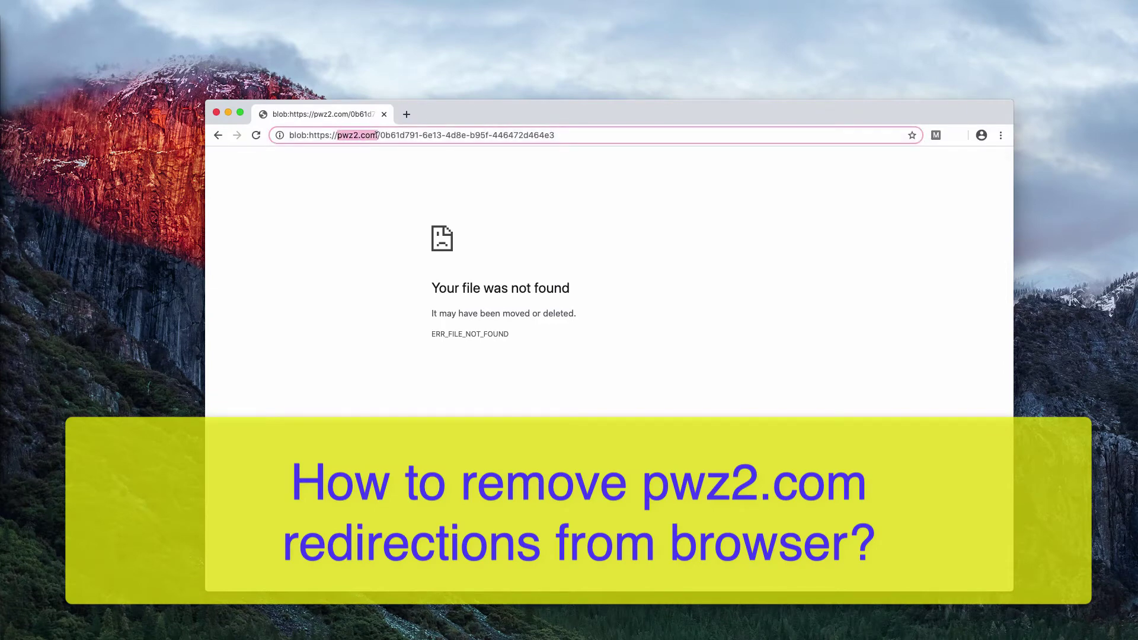
left_click(378, 135)
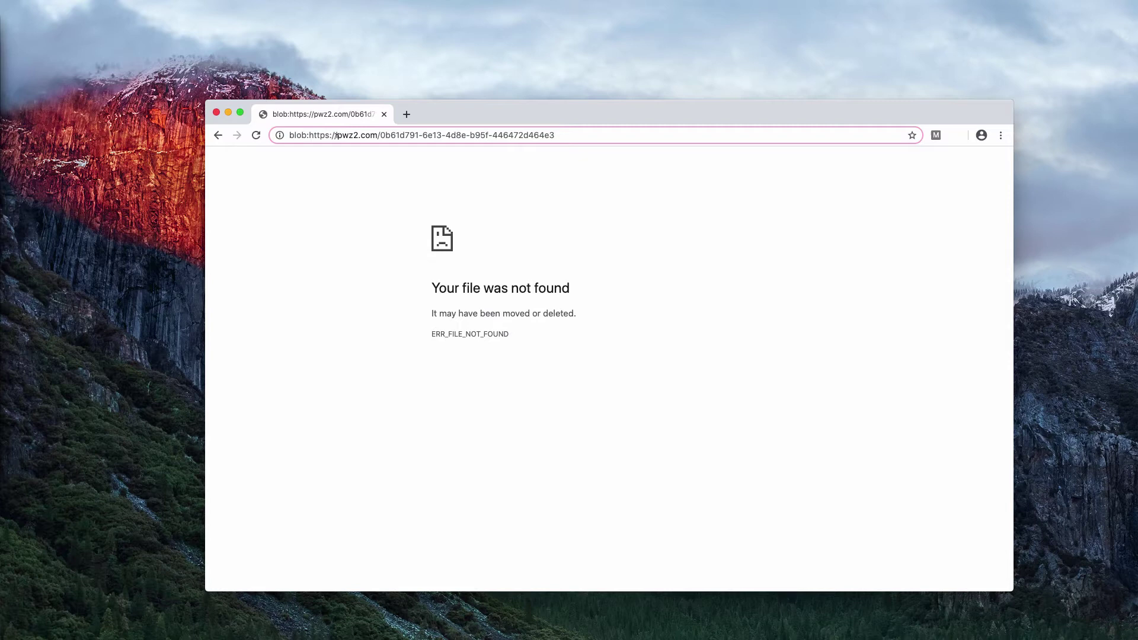
left_click_drag(446, 119, 445, 121)
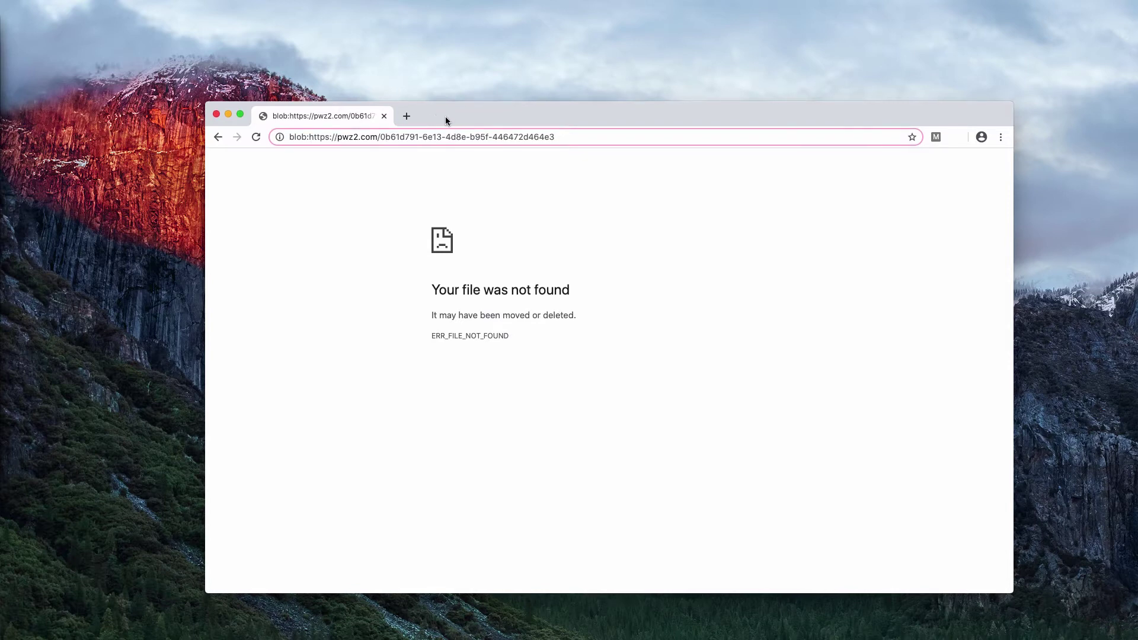
left_click_drag(337, 137, 375, 137)
left_click(380, 137)
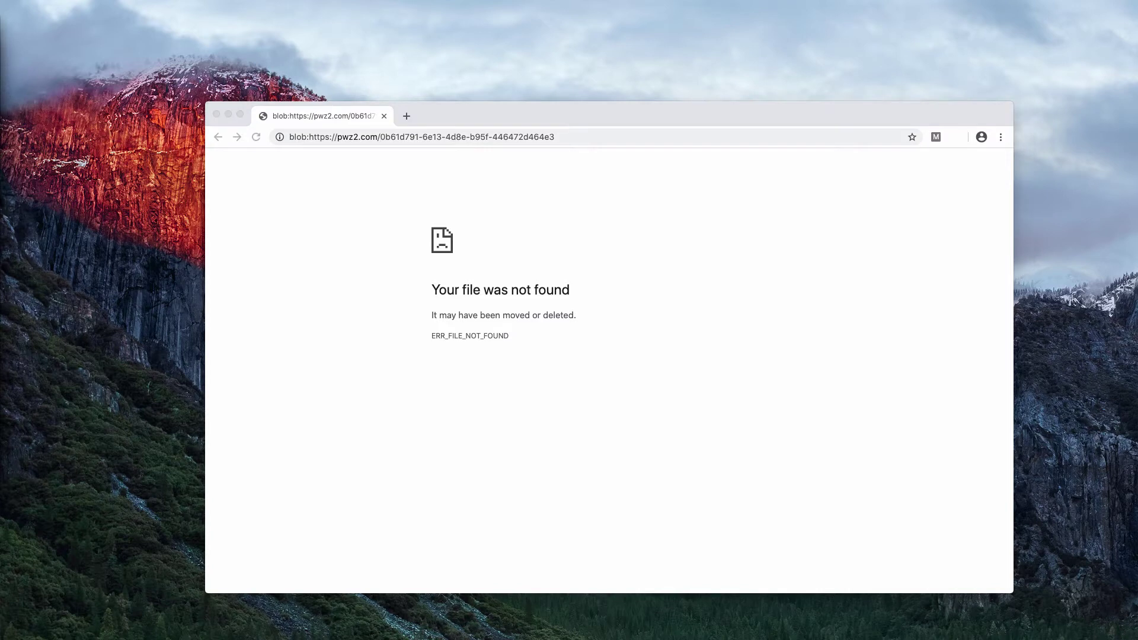
left_click_drag(337, 137, 379, 137)
left_click(409, 137)
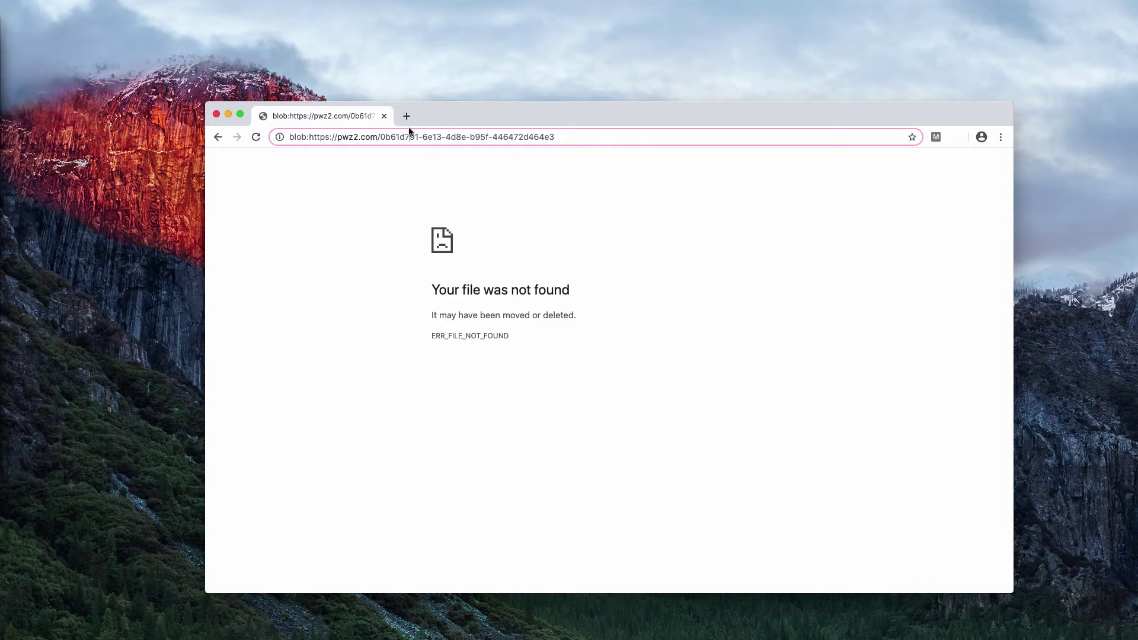
left_click_drag(337, 136, 375, 137)
left_click(387, 137)
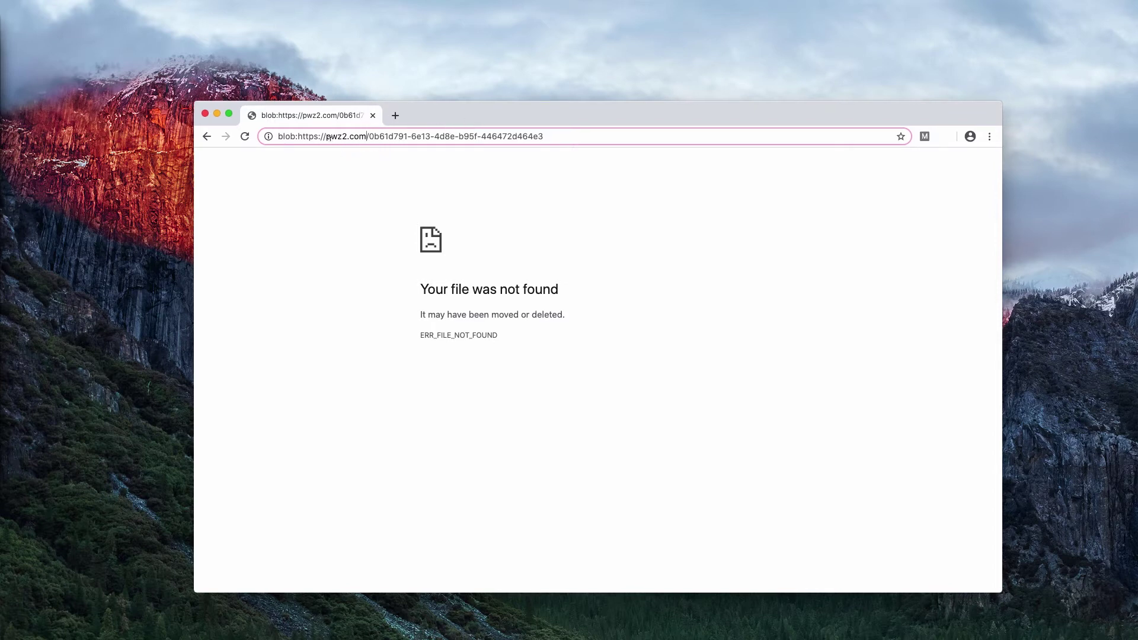
- Highlight pwz2.com twice more, then shift the Chrome window slightly up and left
left_click_drag(325, 137, 366, 137)
left_click(403, 136)
left_click_drag(327, 137, 367, 137)
left_click(381, 137)
left_click_drag(417, 115, 413, 111)
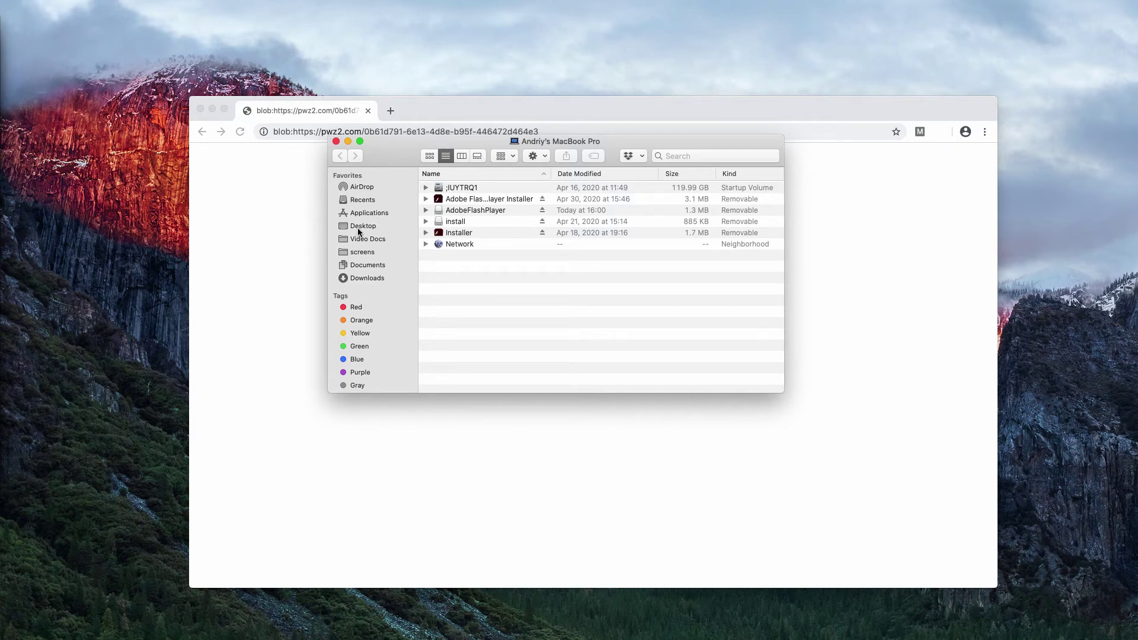
- Browse the Finder Applications folder up and down looking for Combo Cleaner
left_click(377, 215)
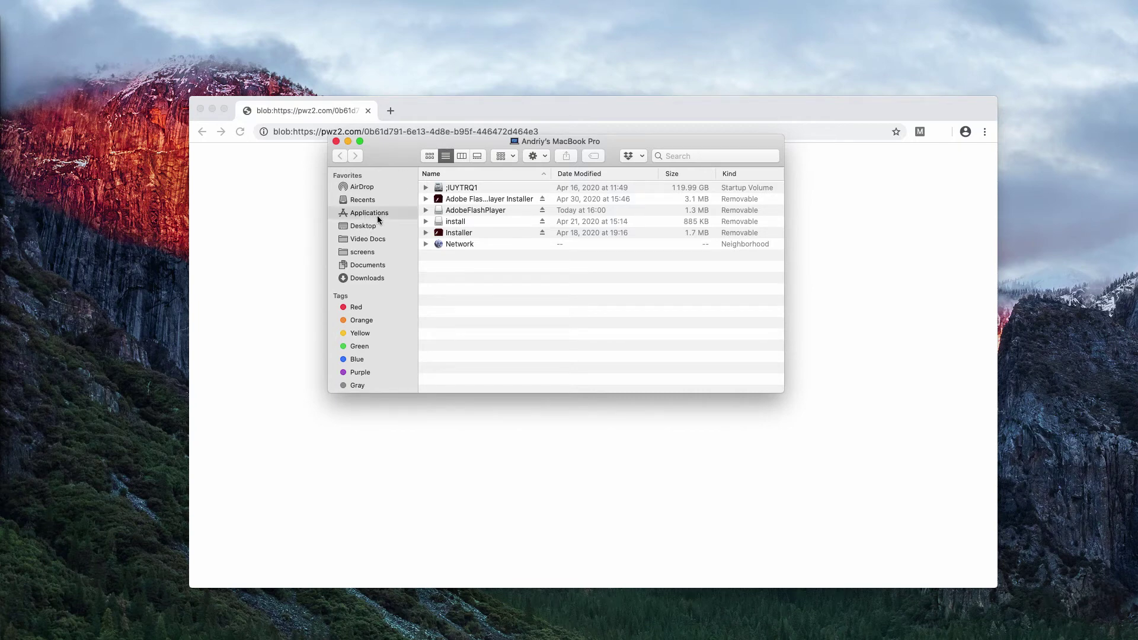
scroll(560, 272, "down", 15)
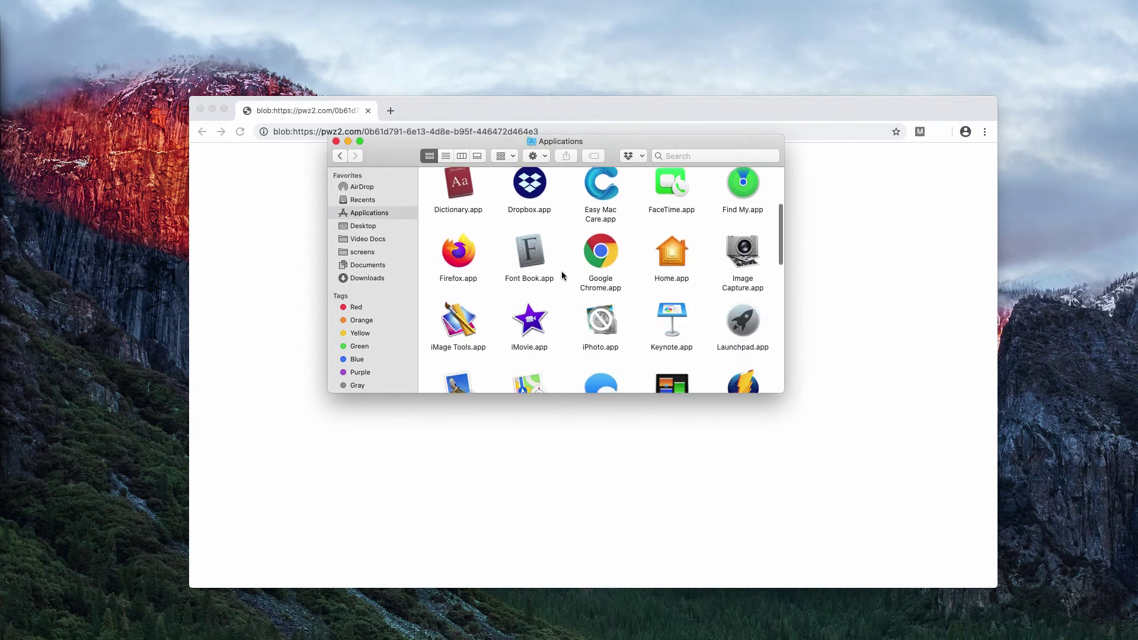
scroll(556, 299, "down", 5)
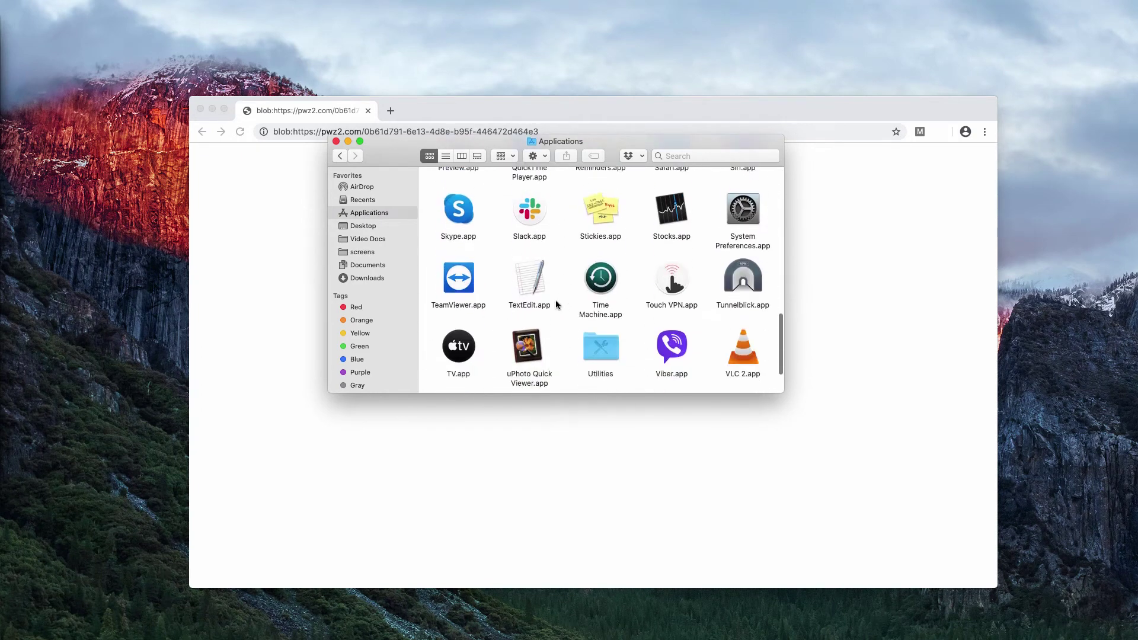
scroll(556, 300, "up", 10)
scroll(556, 303, "up", 10)
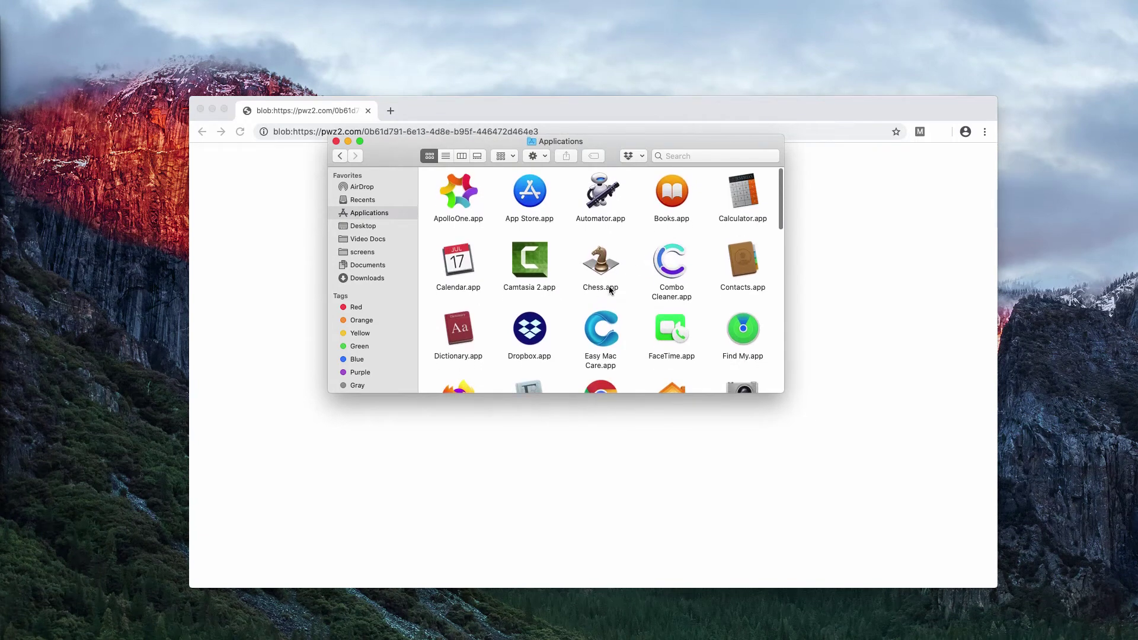
scroll(613, 287, "down", 5)
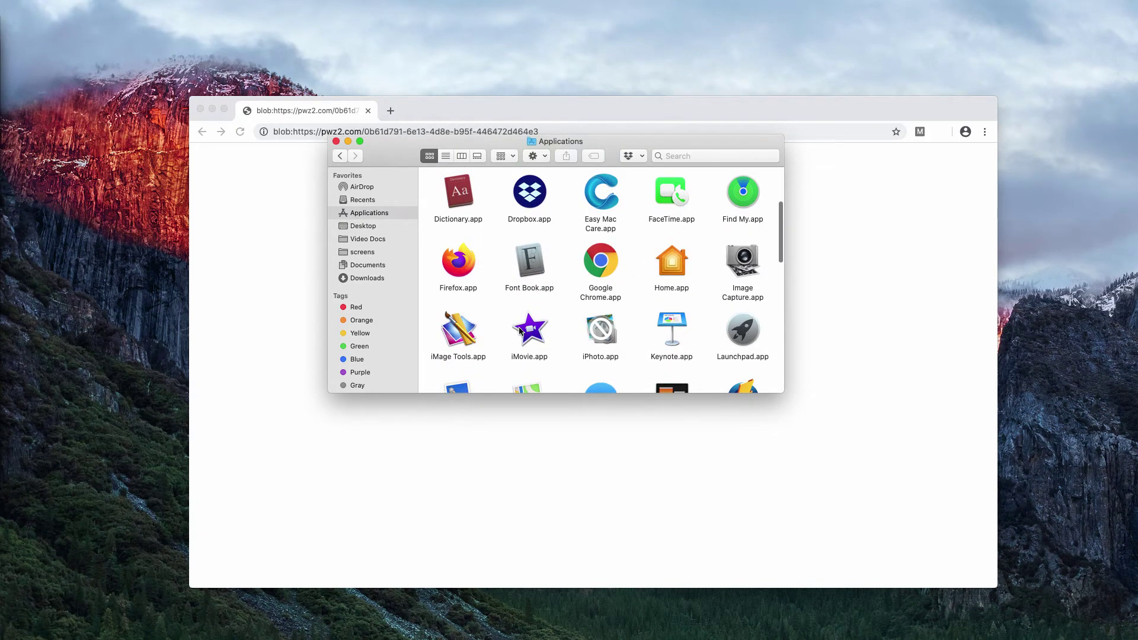
- Close Finder and load combocleaner.com in a new Chrome tab via the 'c' suggestion
left_click(335, 141)
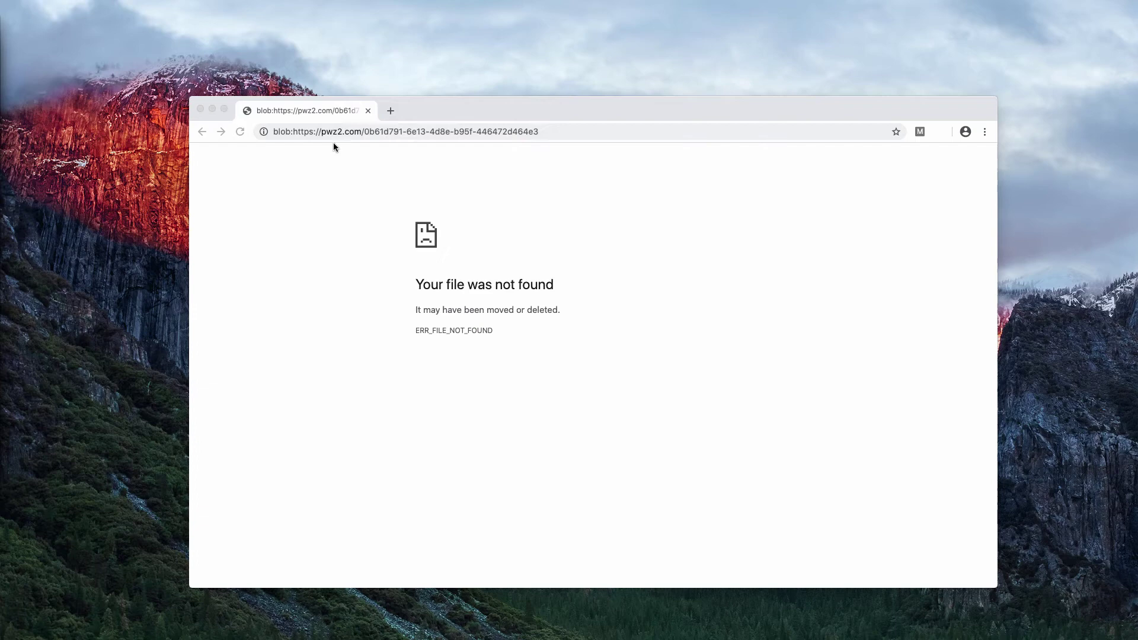
left_click(384, 165)
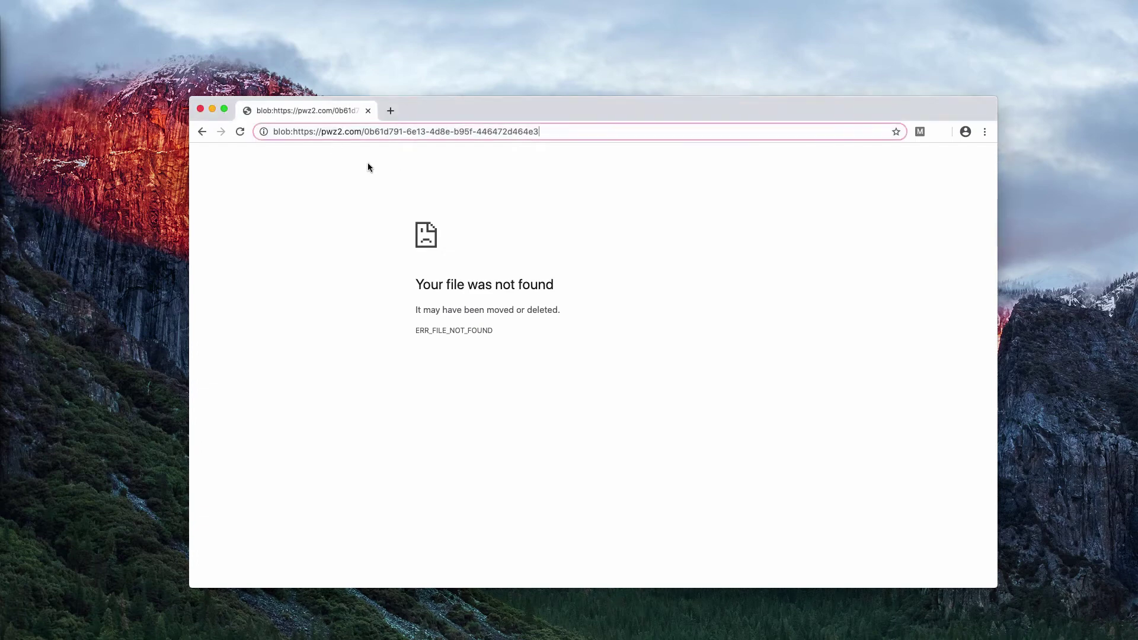
left_click(392, 113)
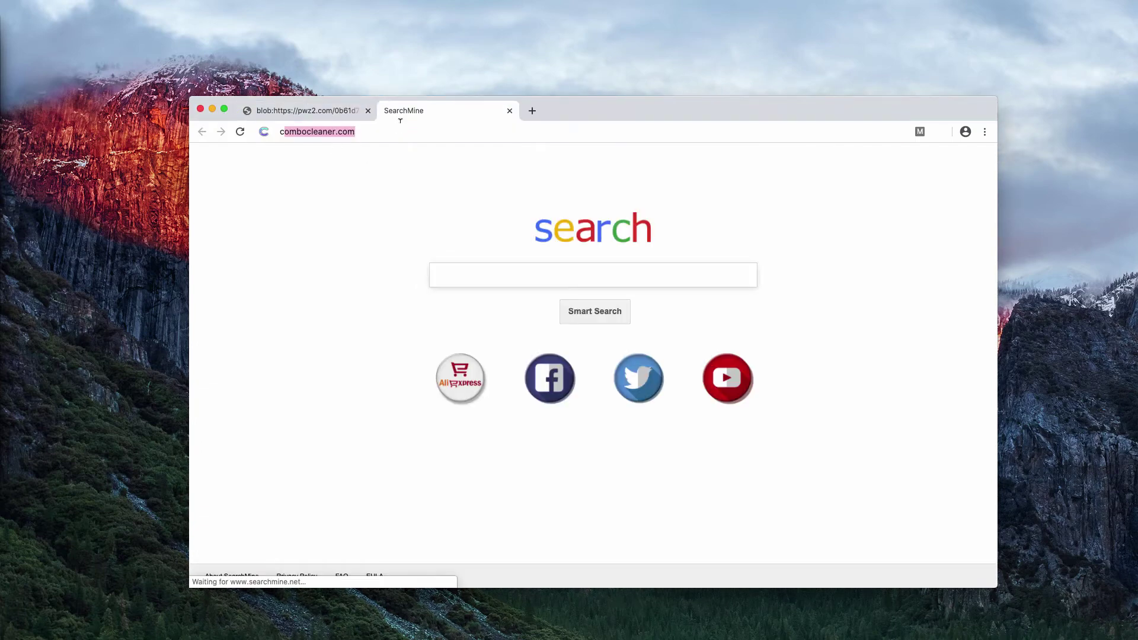
type("c")
left_click(416, 156)
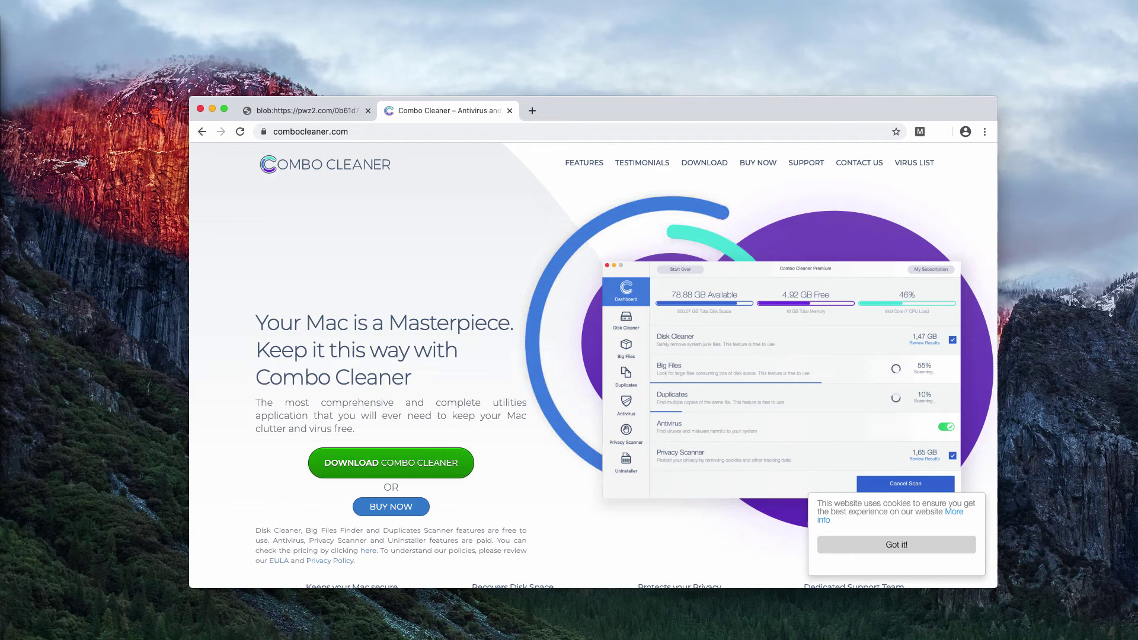
- Reveal and highlight the full combocleaner.com web address in the omnibox
left_click(349, 130)
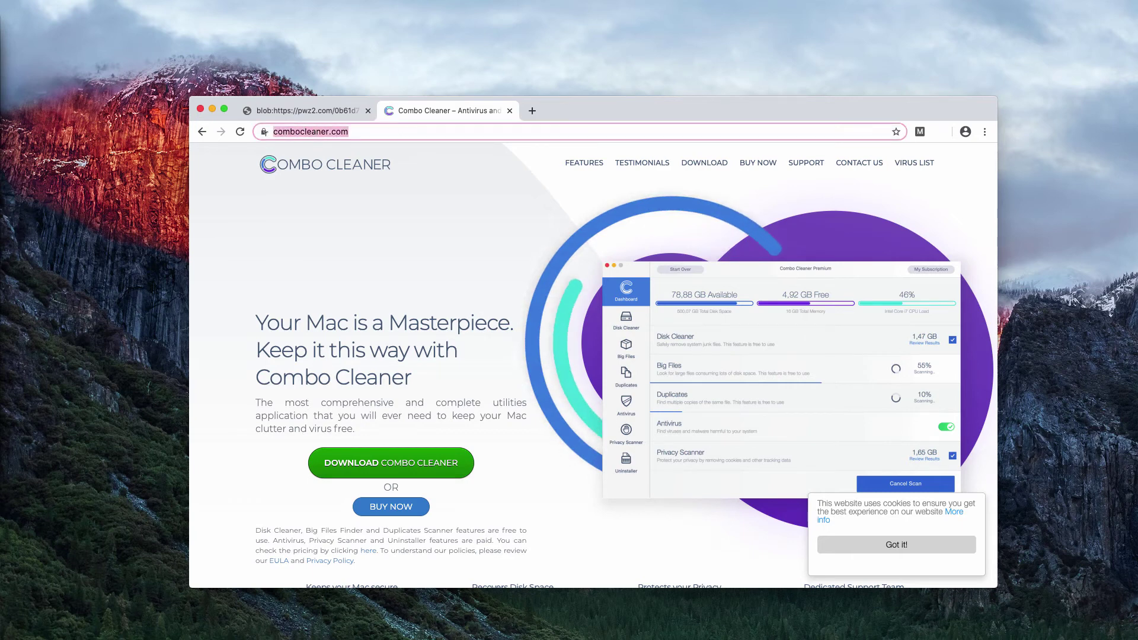
left_click(349, 131)
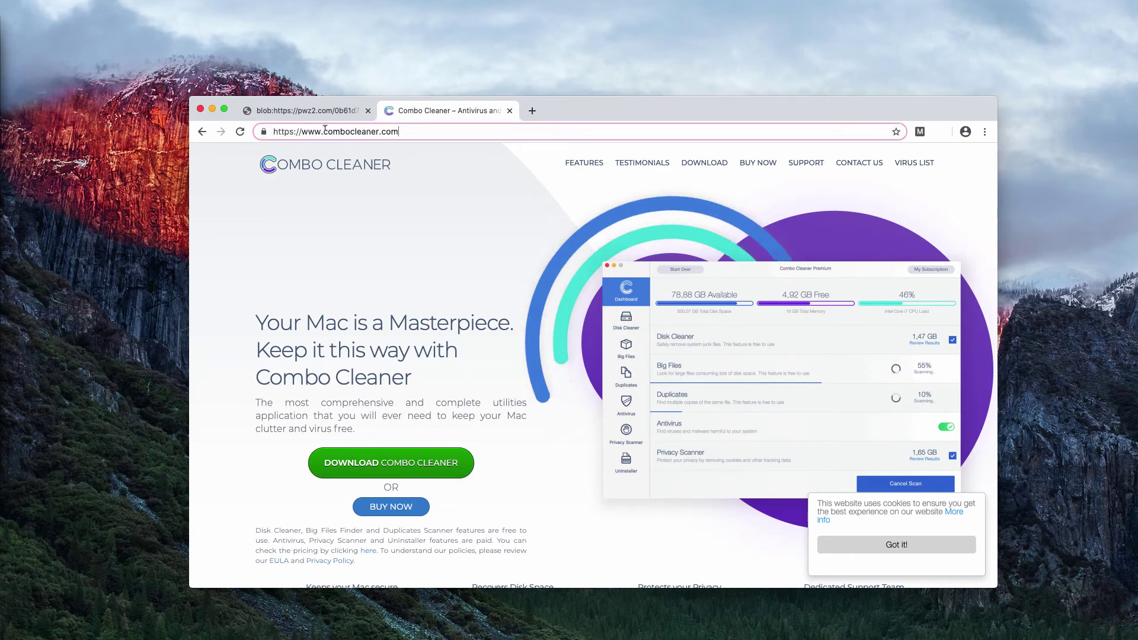
double_click(339, 130)
left_click_drag(328, 131, 408, 130)
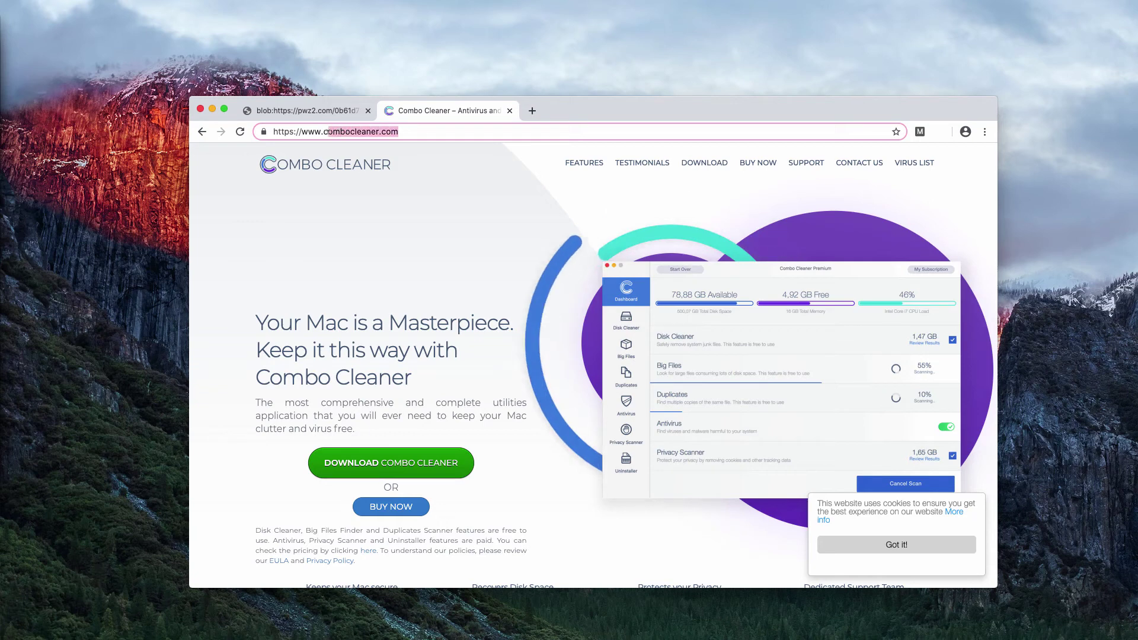
key("Right")
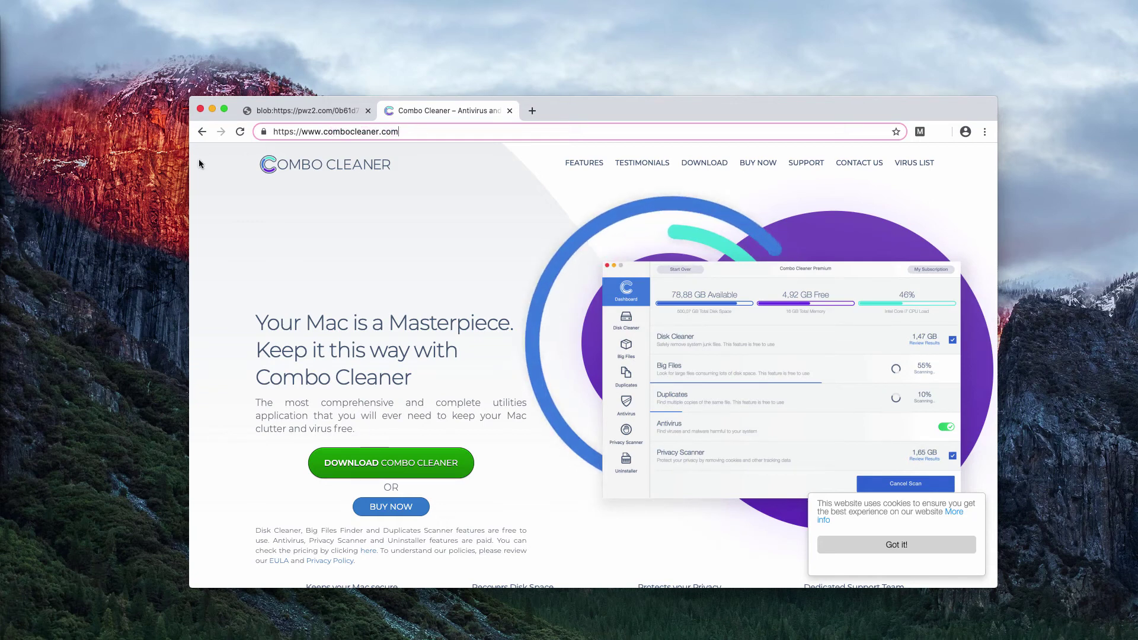
- Bring Combo Cleaner forward, nudge its window left, and run Start Combo Scan
left_click(67, 180)
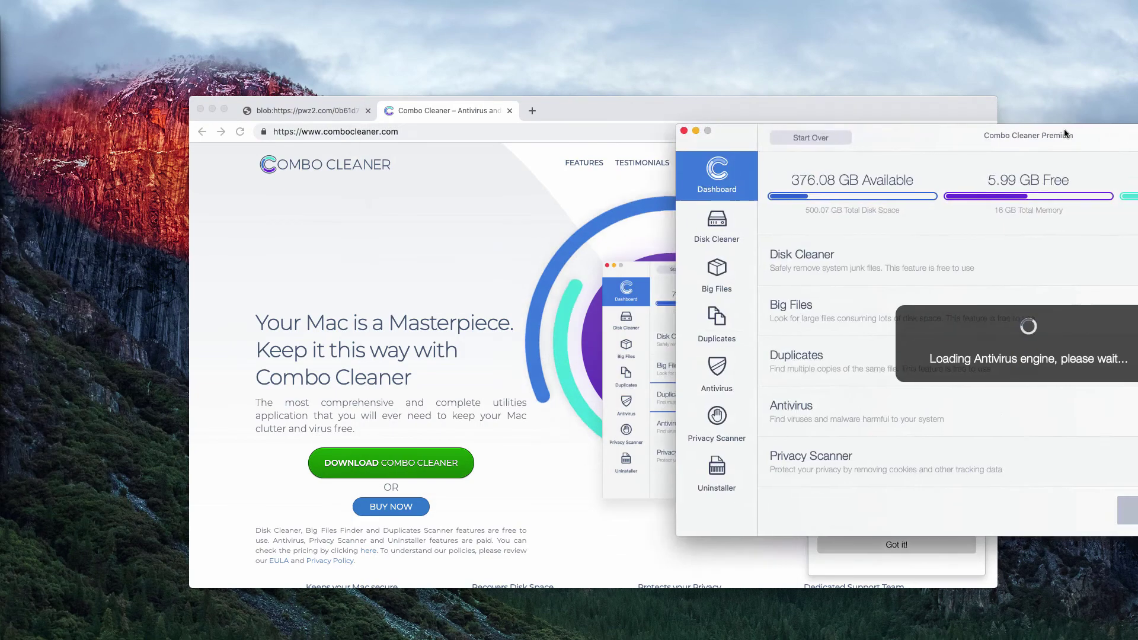
left_click_drag(786, 120, 784, 120)
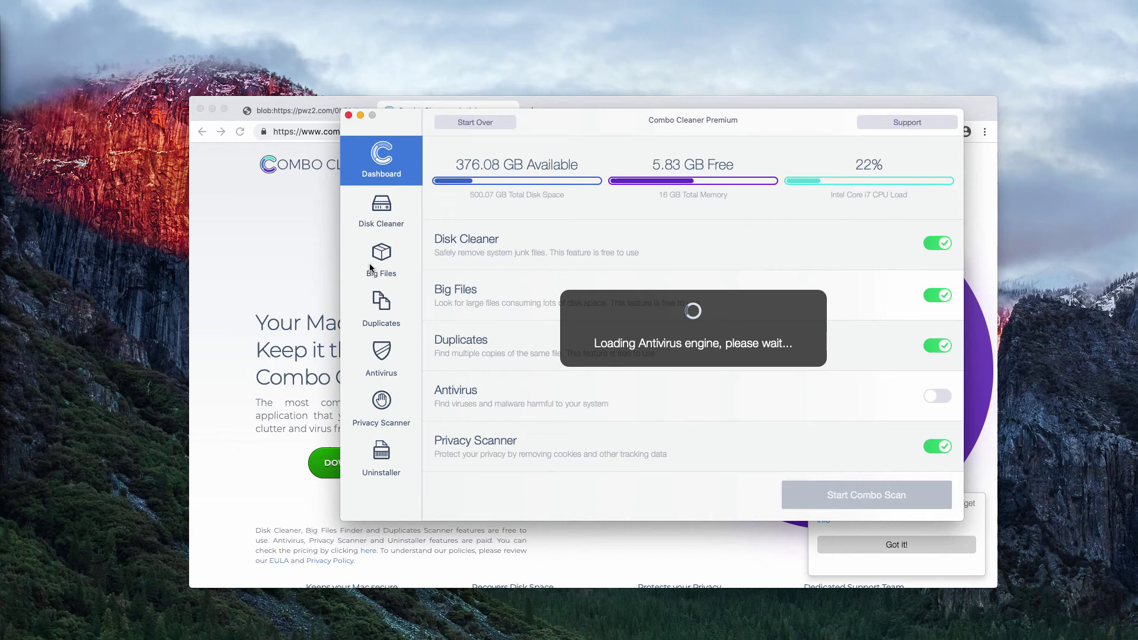
left_click(827, 503)
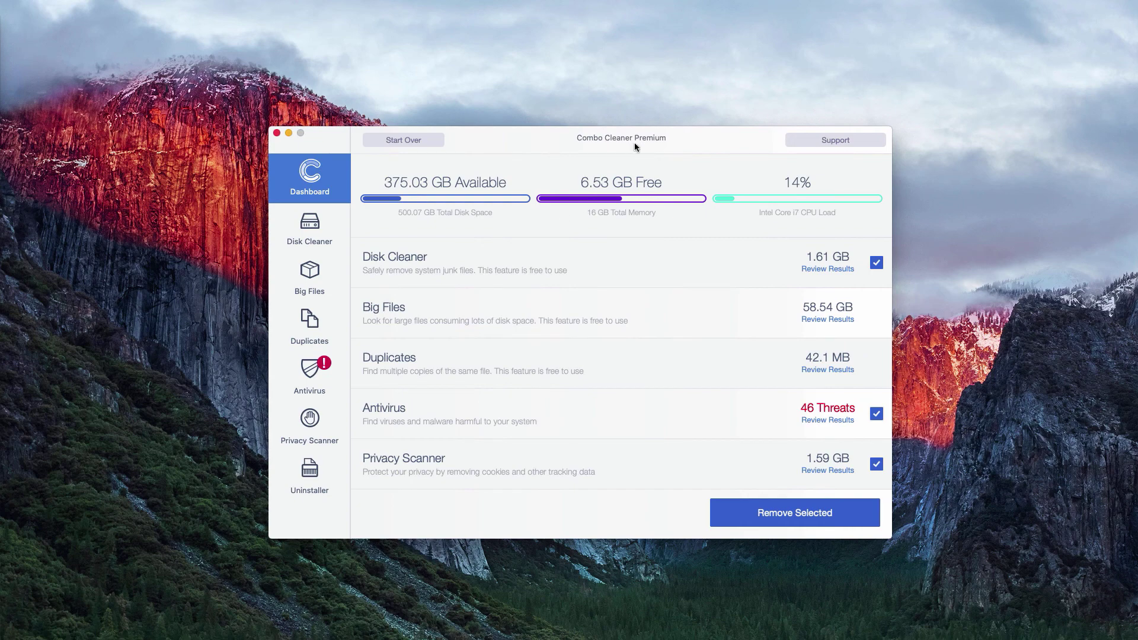
- Open Review Results under Antivirus to list the 46 detected threats
left_click(828, 420)
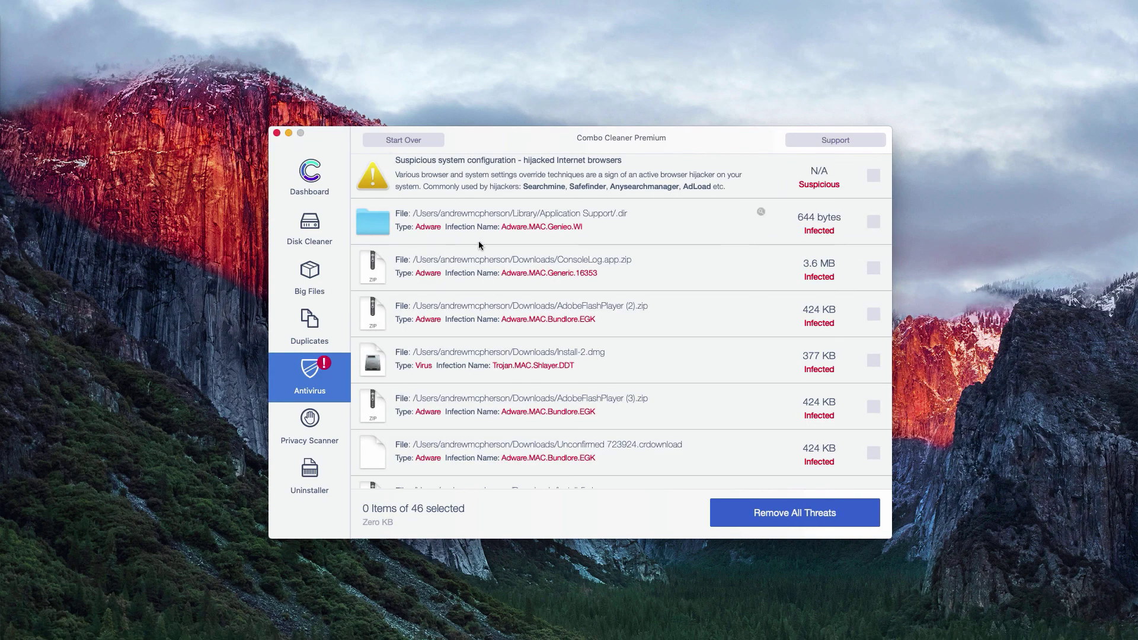